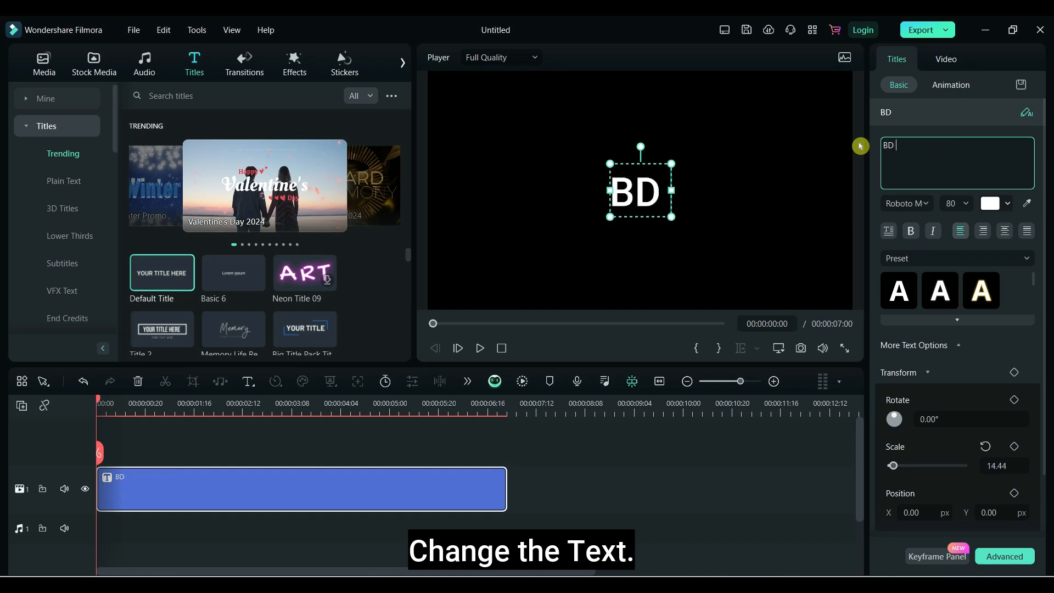
Step: Replace the title's text with BD CUTOPIA
{"action": "key", "text": "BackSpace"}
{"action": "key", "text": "BackSpace"}
{"action": "type", "text": "IA"}
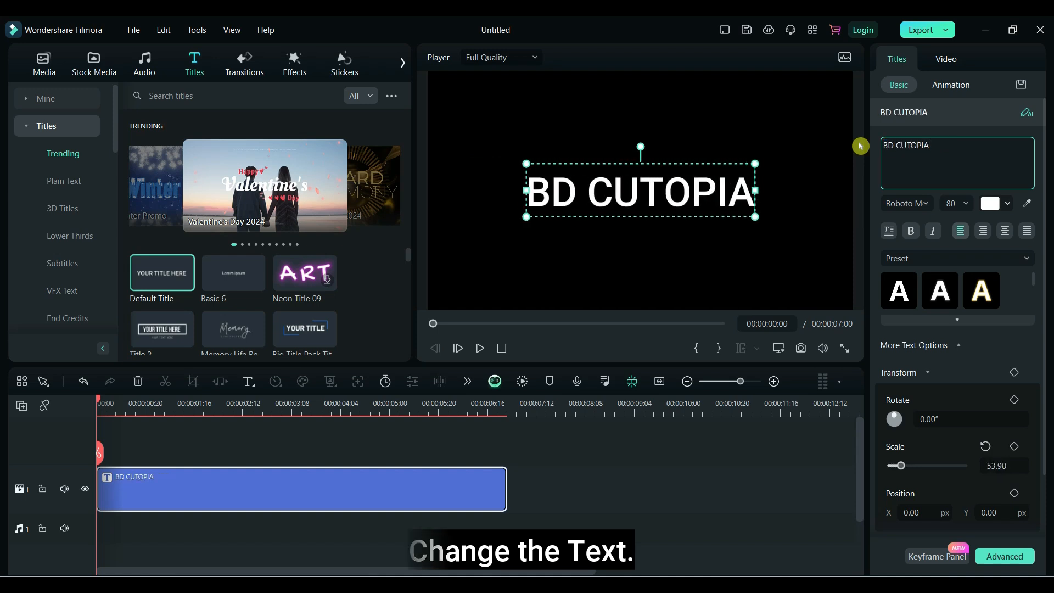
{"action": "left_click", "coordinate": [730, 503]}
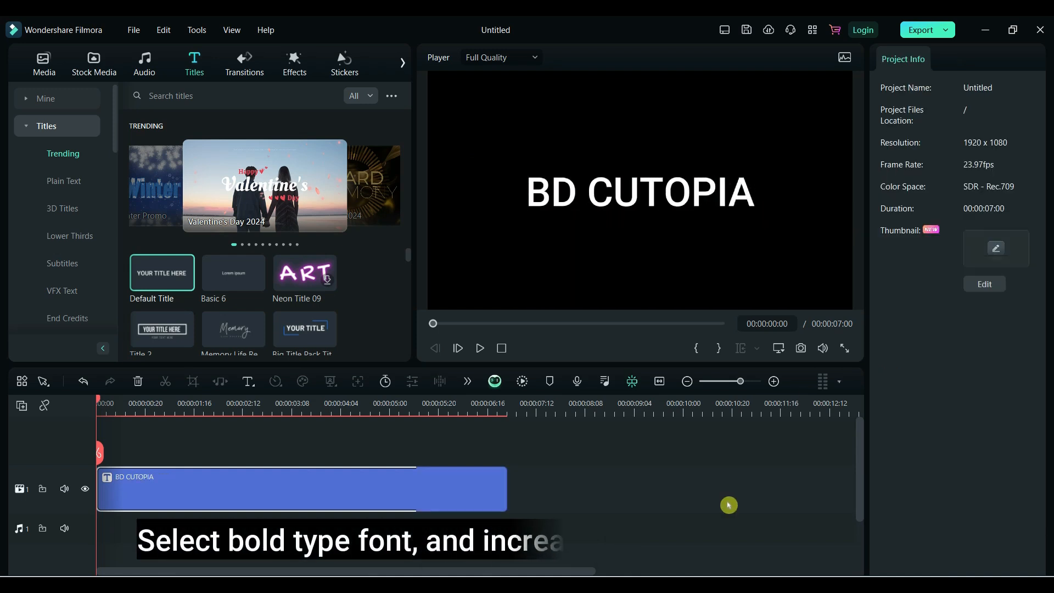
Step: Change the font of the BD CUTOPIA title to Impact
{"action": "left_click", "coordinate": [644, 223]}
{"action": "left_click", "coordinate": [908, 204]}
{"action": "type", "text": "Impact"}
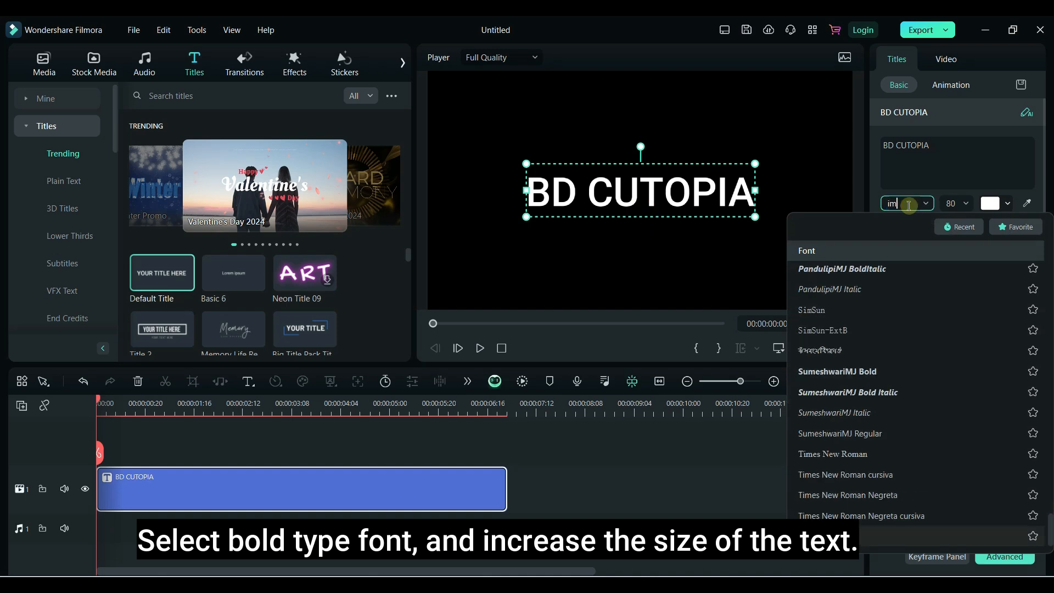
{"action": "left_click", "coordinate": [812, 272]}
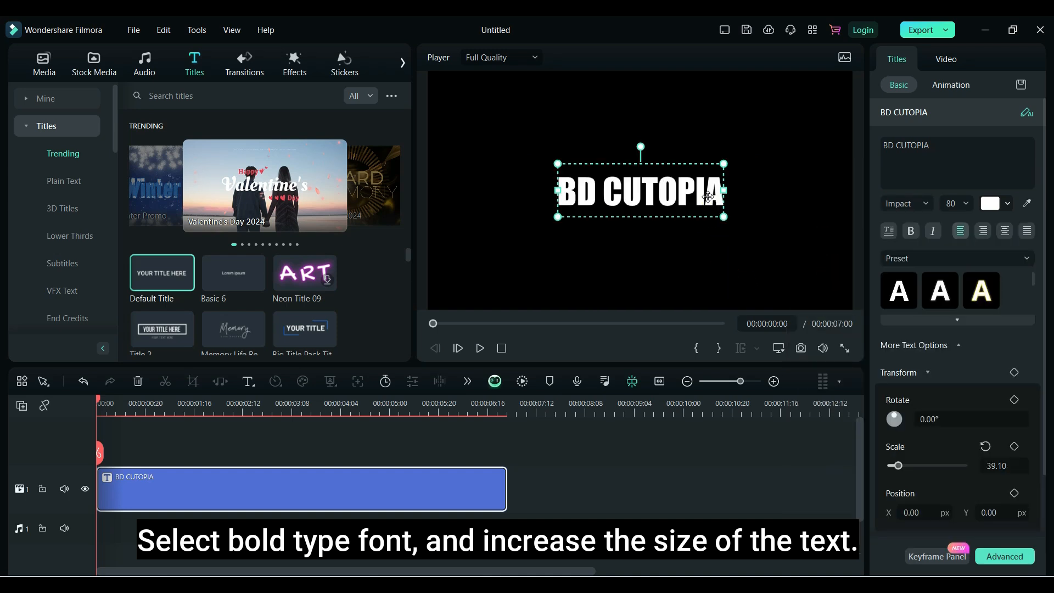
Step: Enlarge the title to font size 191 so it nearly spans the frame, and centre it in the preview
{"action": "left_click_drag", "start_coordinate": [725, 218], "coordinate": [788, 235]}
{"action": "left_click_drag", "start_coordinate": [558, 234], "coordinate": [483, 254]}
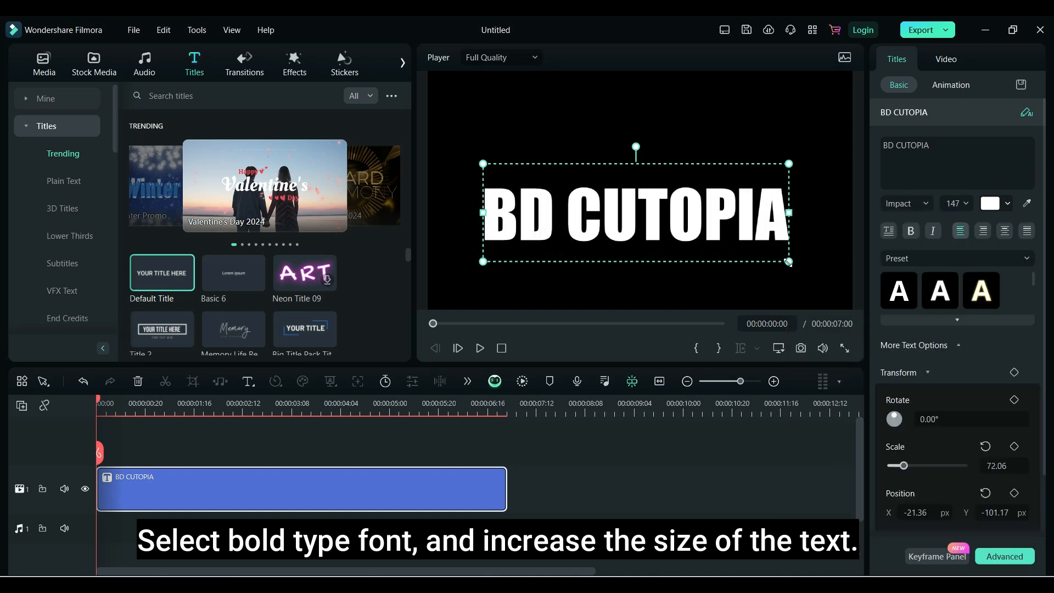
{"action": "left_click_drag", "start_coordinate": [788, 254], "coordinate": [828, 277]}
{"action": "left_click_drag", "start_coordinate": [482, 271], "coordinate": [437, 288]}
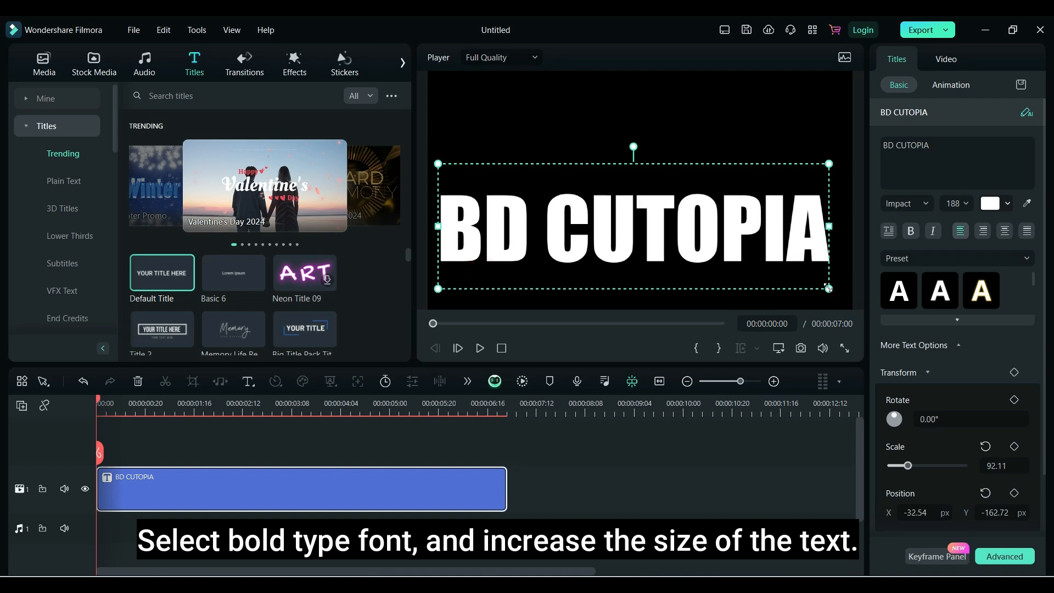
{"action": "left_click_drag", "start_coordinate": [829, 288], "coordinate": [833, 291]}
{"action": "left_click_drag", "start_coordinate": [768, 255], "coordinate": [766, 216]}
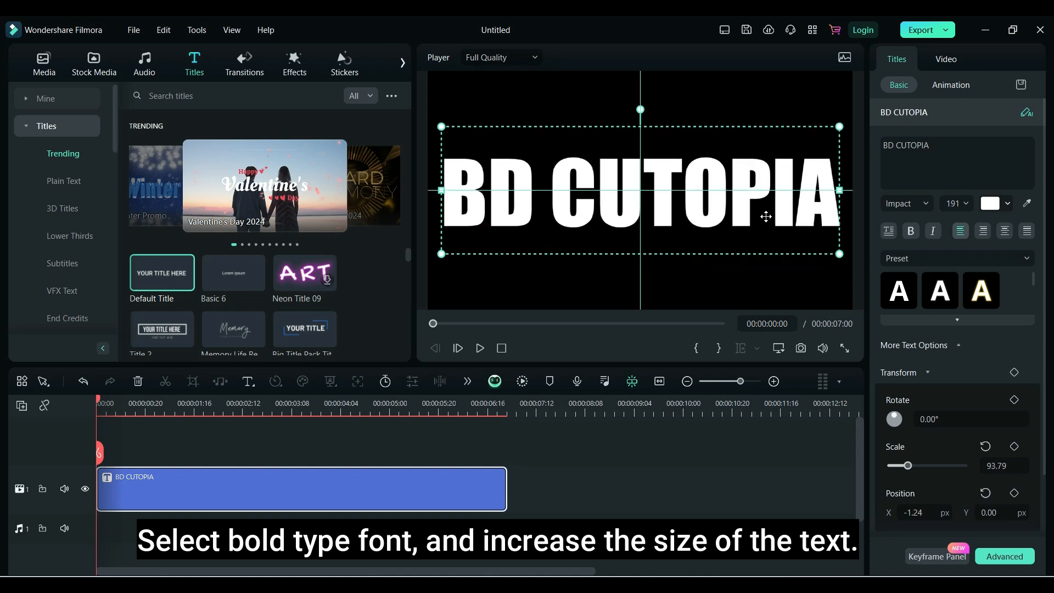
{"action": "left_click", "coordinate": [668, 476]}
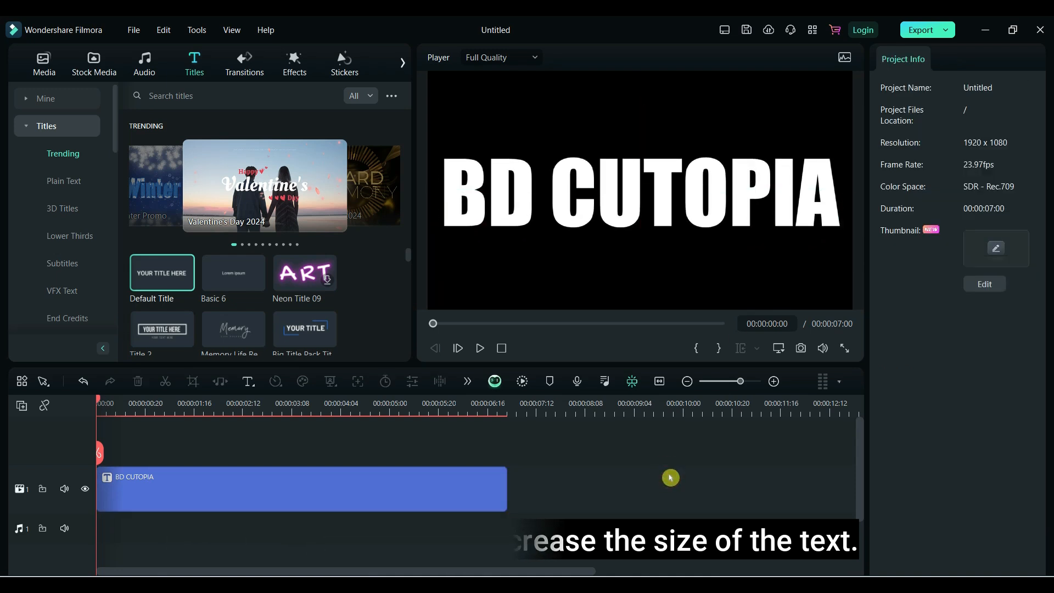
Step: Apply the Typewriter Appears text animation as the title's In animation
{"action": "left_click", "coordinate": [356, 504]}
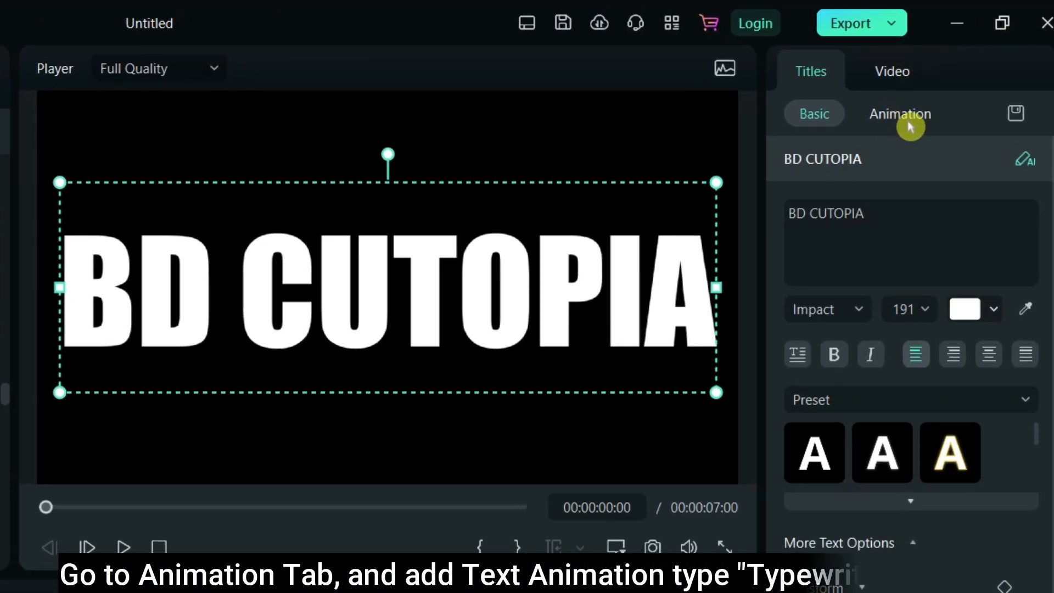
{"action": "left_click", "coordinate": [909, 123]}
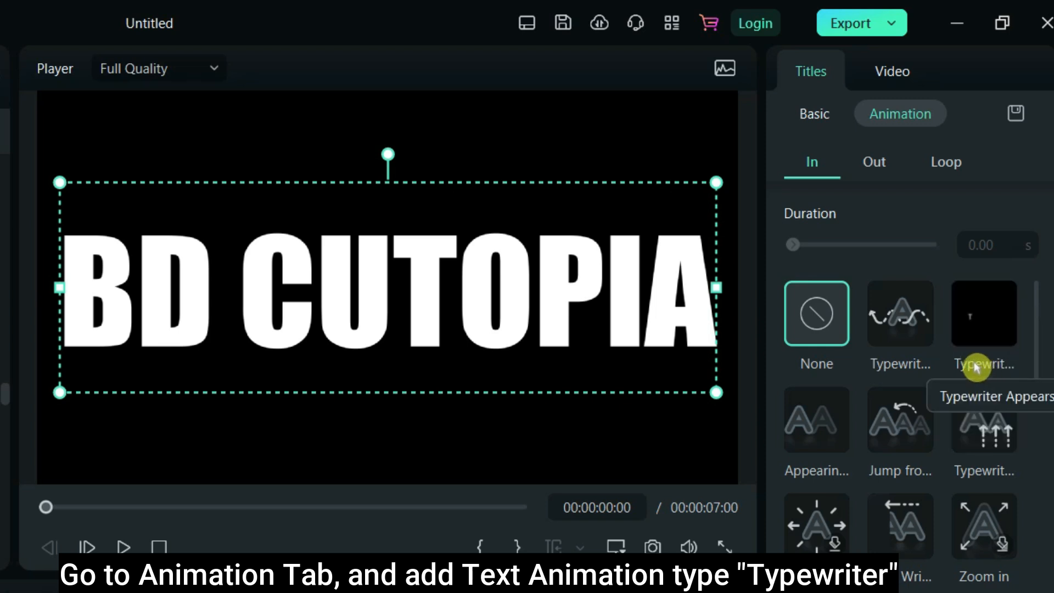
{"action": "left_click", "coordinate": [979, 332]}
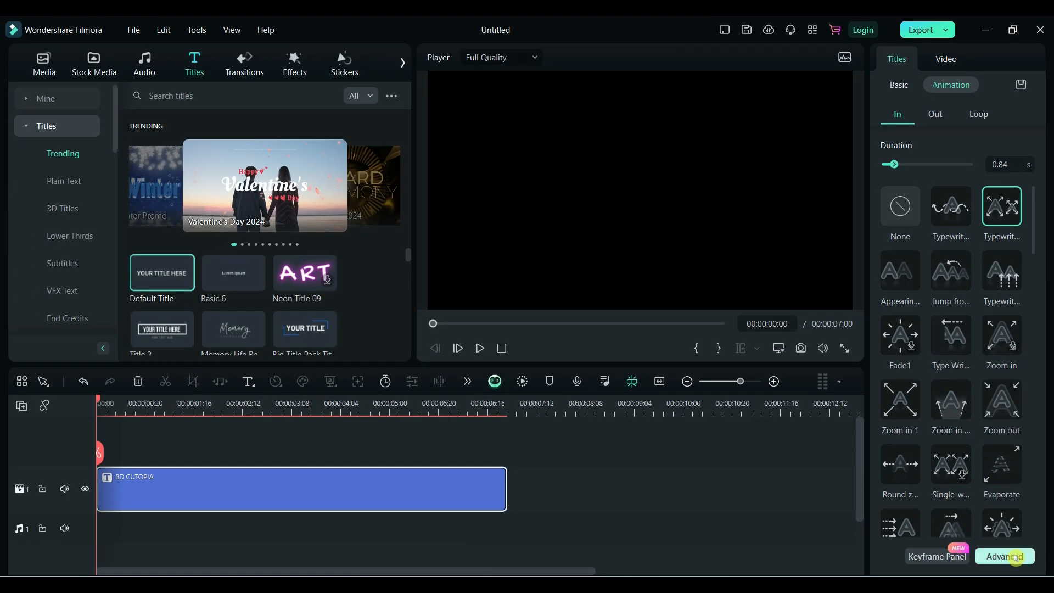
Step: Extend the title's In animation to about 4.13 s in Advanced Text Edit, apply it and preview the result
{"action": "left_click", "coordinate": [1016, 557]}
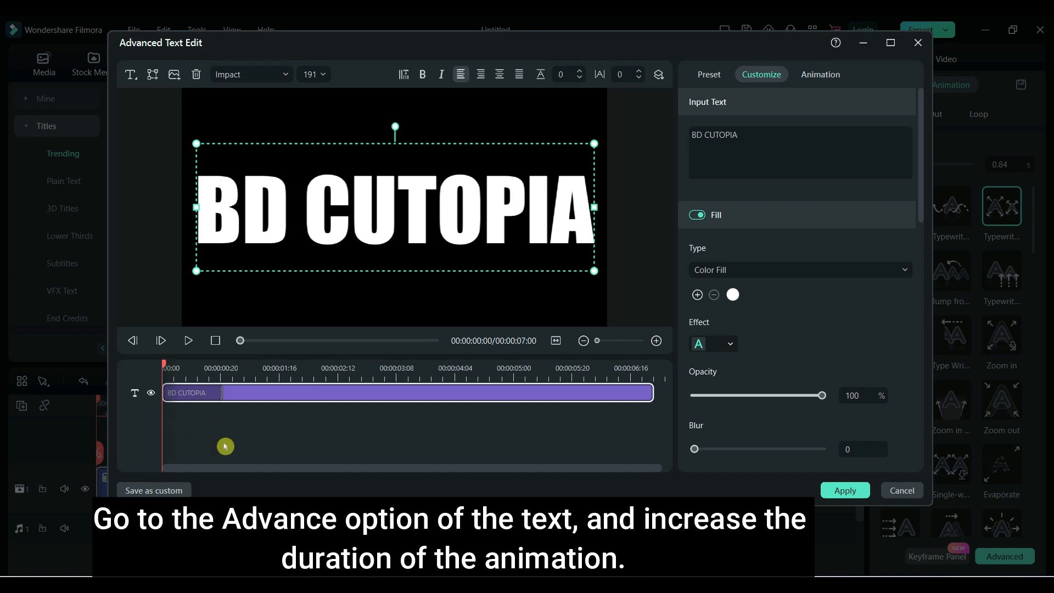
{"action": "left_click", "coordinate": [221, 393]}
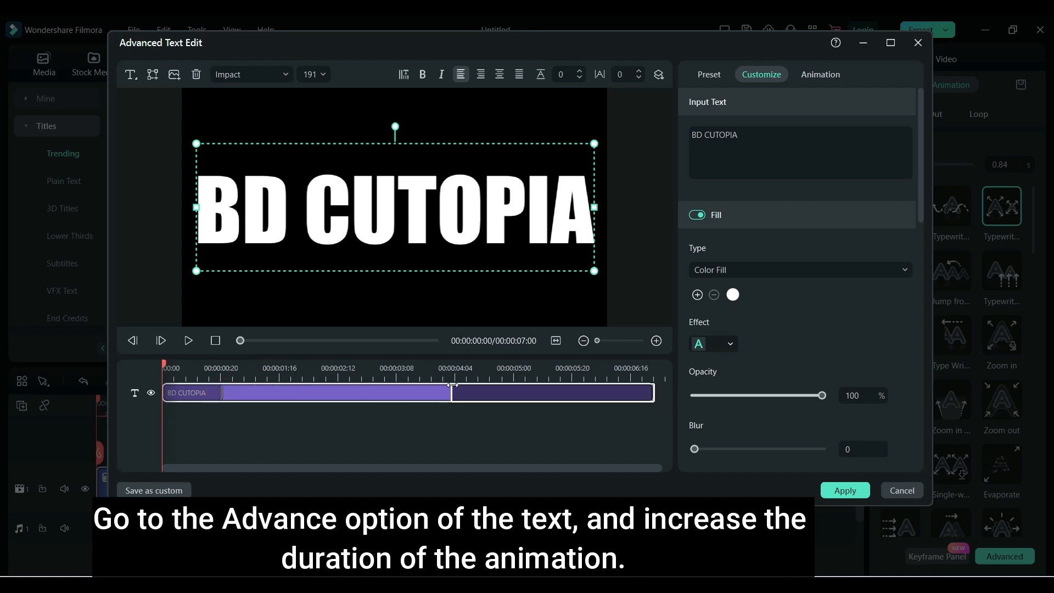
{"action": "left_click_drag", "start_coordinate": [453, 386], "coordinate": [454, 387]}
{"action": "left_click", "coordinate": [187, 341]}
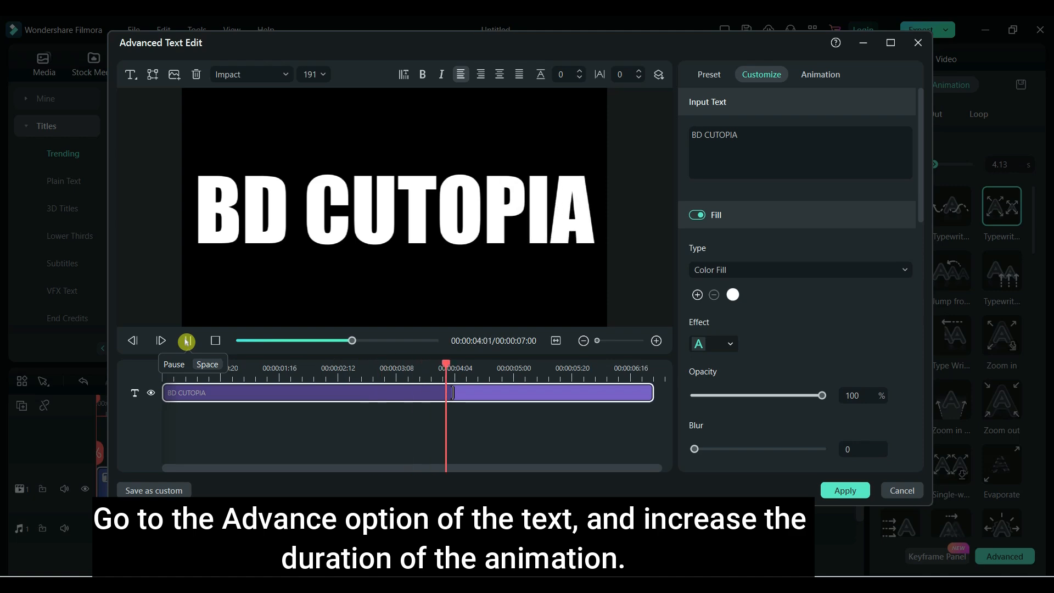
{"action": "left_click", "coordinate": [848, 492]}
{"action": "left_click", "coordinate": [479, 348]}
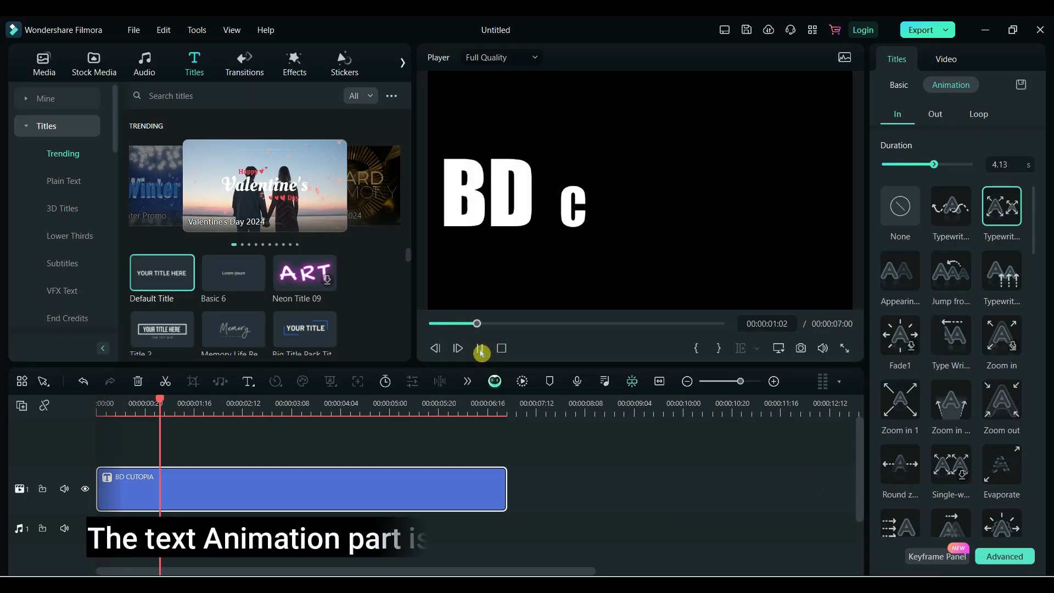
{"action": "left_click", "coordinate": [643, 490]}
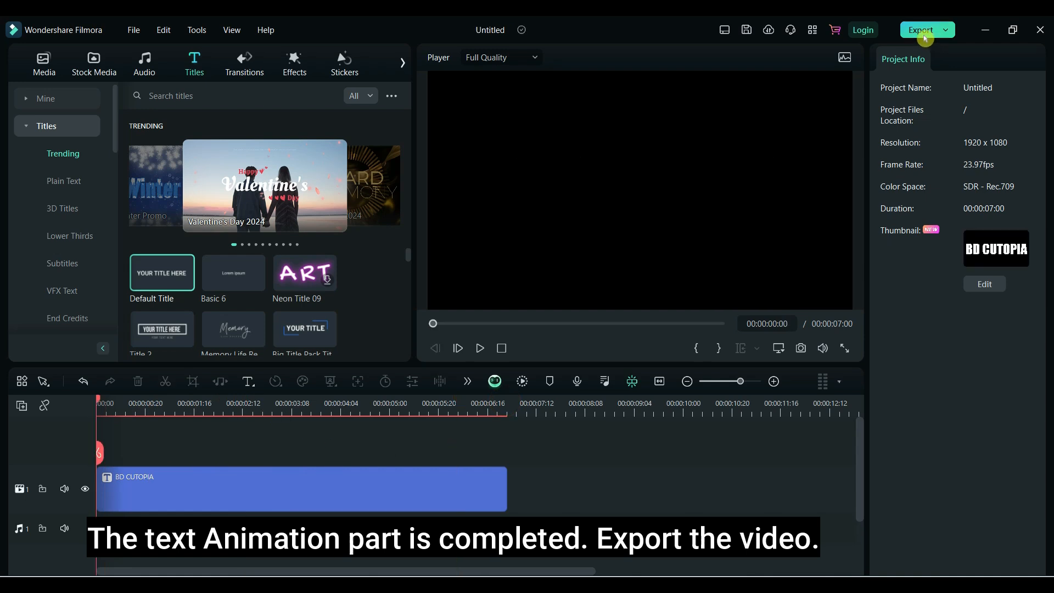
Step: Export the title video locally as an MP4 named Text Animation into the Cinematic Text Intro folder
{"action": "left_click", "coordinate": [925, 36]}
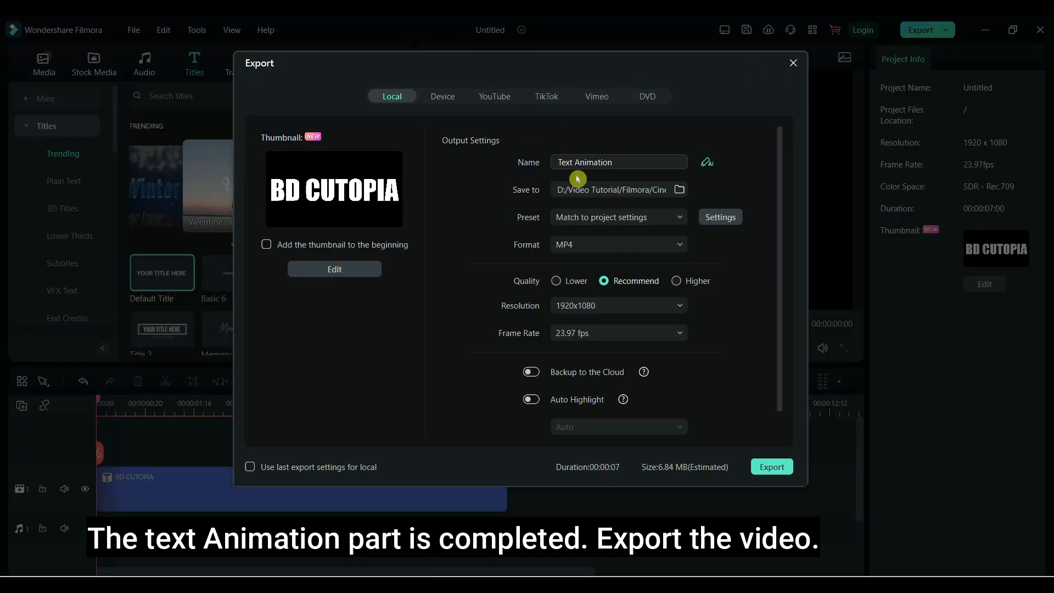
{"action": "left_click", "coordinate": [678, 190]}
{"action": "left_click", "coordinate": [444, 83]}
{"action": "left_click", "coordinate": [368, 83]}
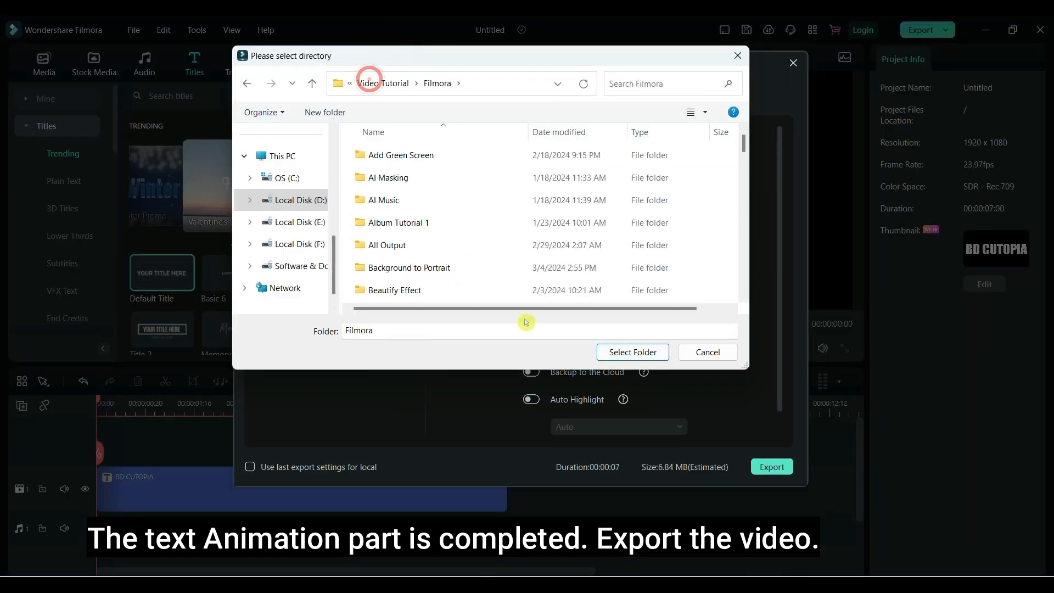
{"action": "left_click_drag", "start_coordinate": [745, 148], "coordinate": [745, 170]}
{"action": "left_click", "coordinate": [466, 263]}
{"action": "left_click", "coordinate": [633, 352]}
{"action": "left_click", "coordinate": [771, 467]}
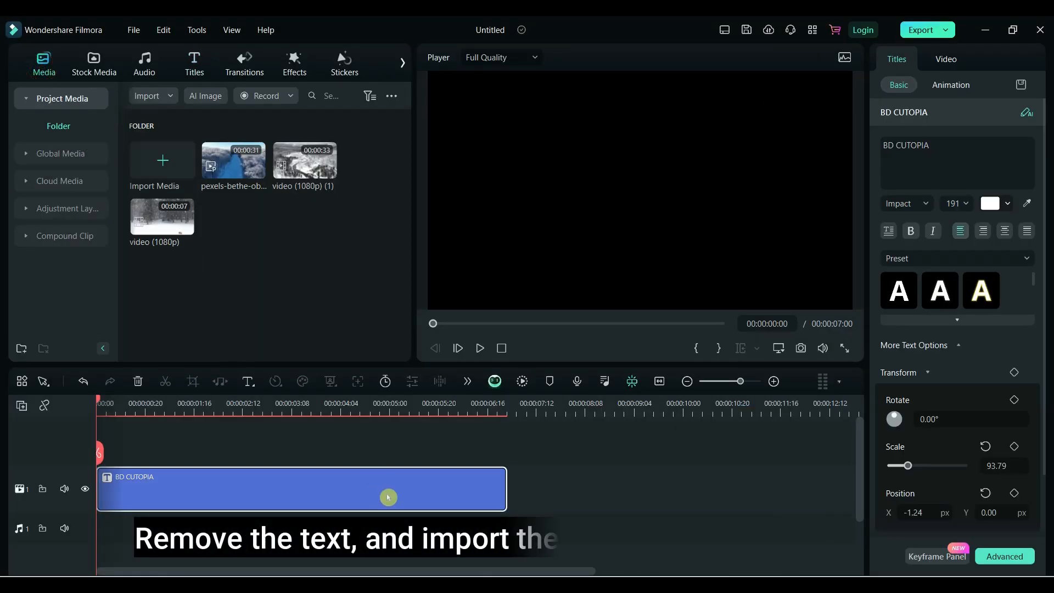
Step: Delete the BD CUTOPIA title from the timeline and import Text Animation.mp4 from the Cinematic Text Intro folder
{"action": "key", "text": "Delete"}
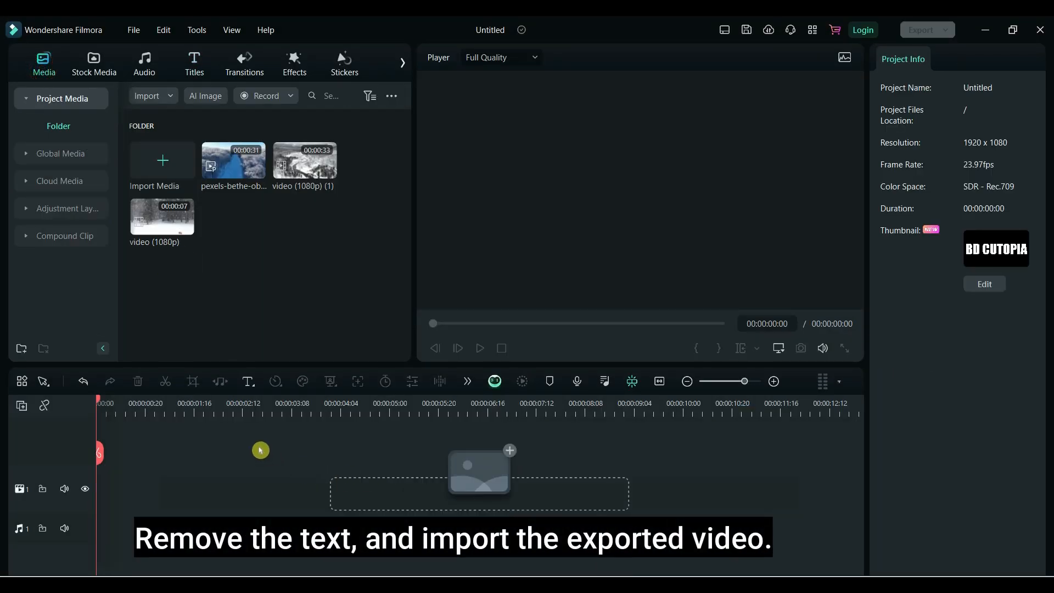
{"action": "left_click", "coordinate": [164, 169]}
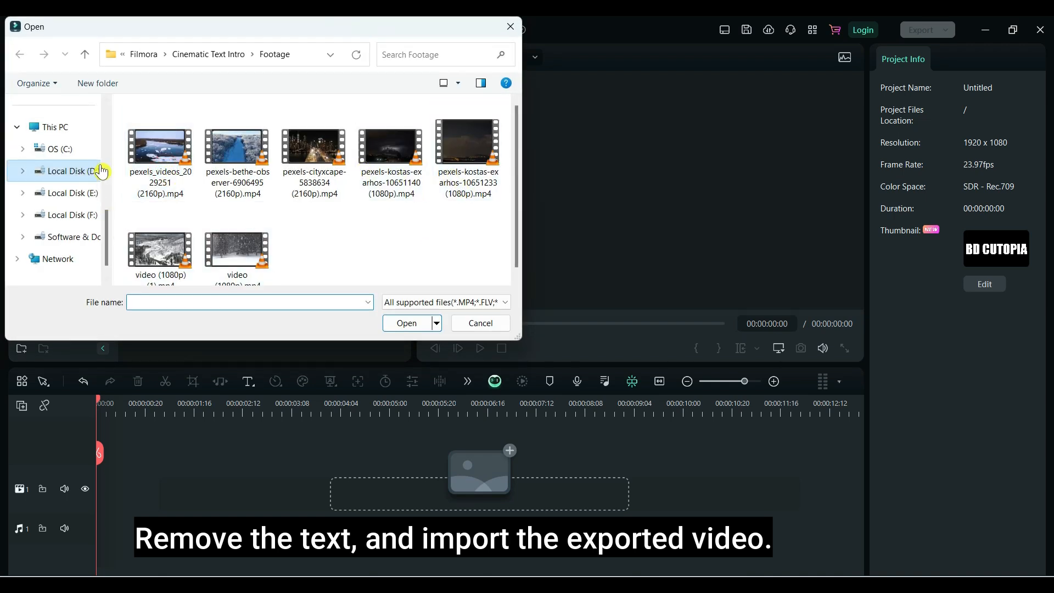
{"action": "left_click", "coordinate": [211, 54]}
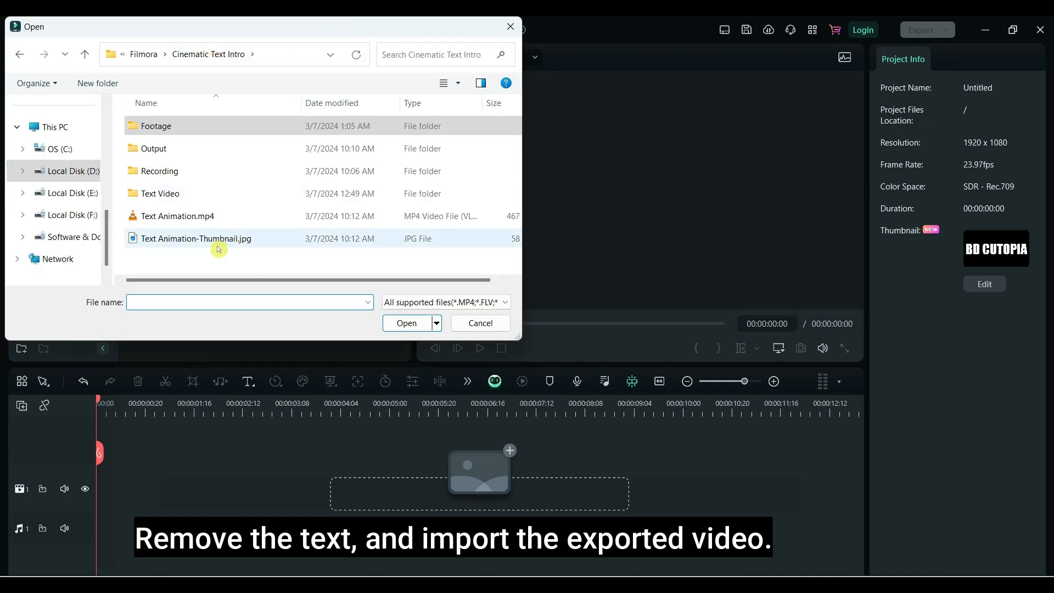
{"action": "left_click", "coordinate": [171, 215]}
{"action": "left_click", "coordinate": [399, 323]}
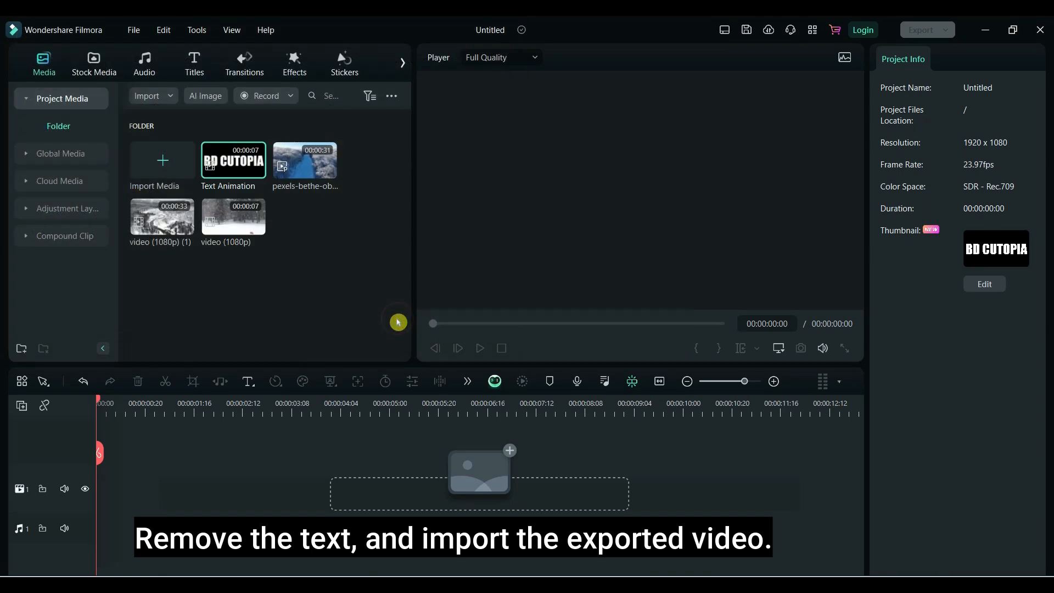
{"action": "left_click", "coordinate": [286, 289]}
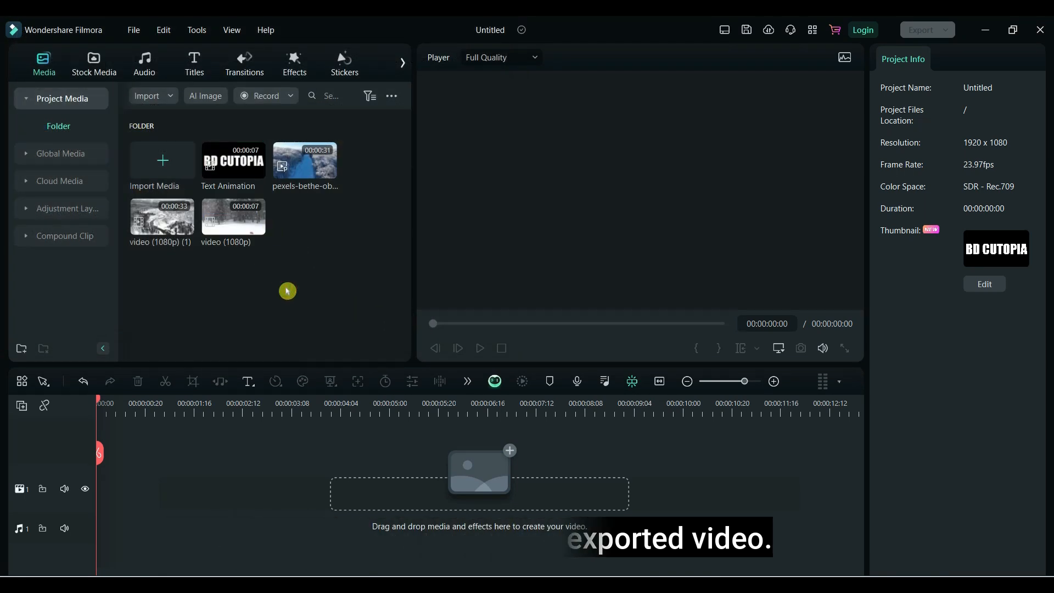
Step: Place the pexels-bethe-observer footage at the timeline start, keeping the 1920 x 1080 23.97fps project settings, and stack Text Animation on a track above it
{"action": "left_click_drag", "start_coordinate": [304, 162], "coordinate": [88, 495]}
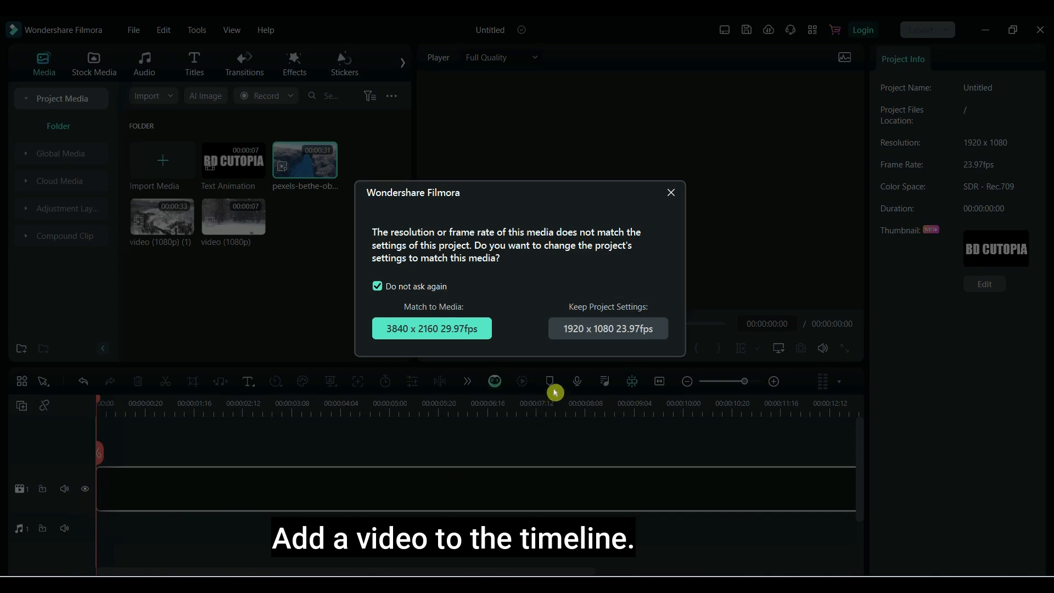
{"action": "left_click", "coordinate": [578, 329]}
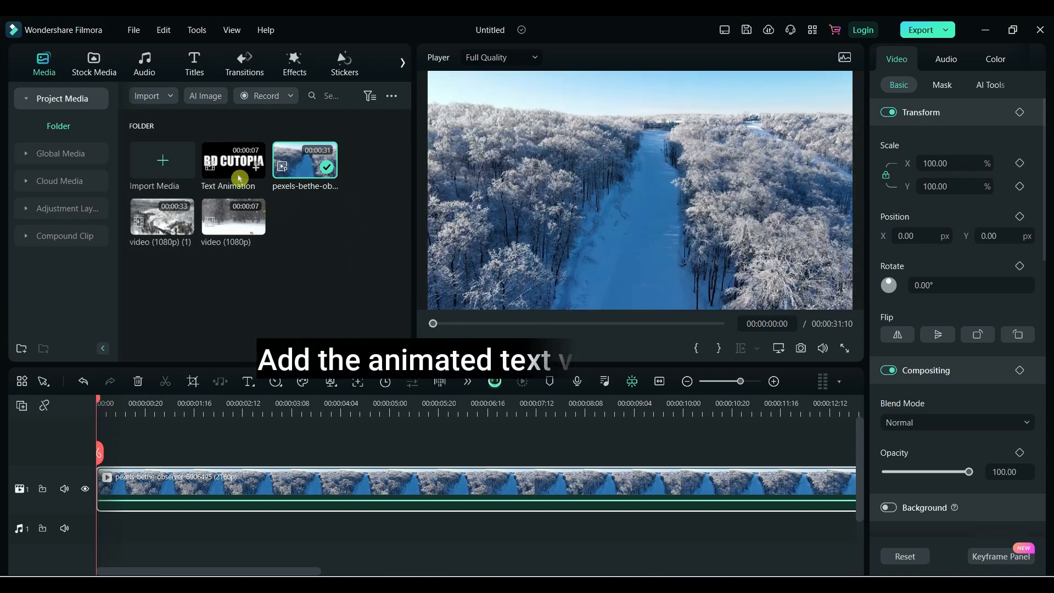
{"action": "left_click_drag", "start_coordinate": [230, 167], "coordinate": [99, 450]}
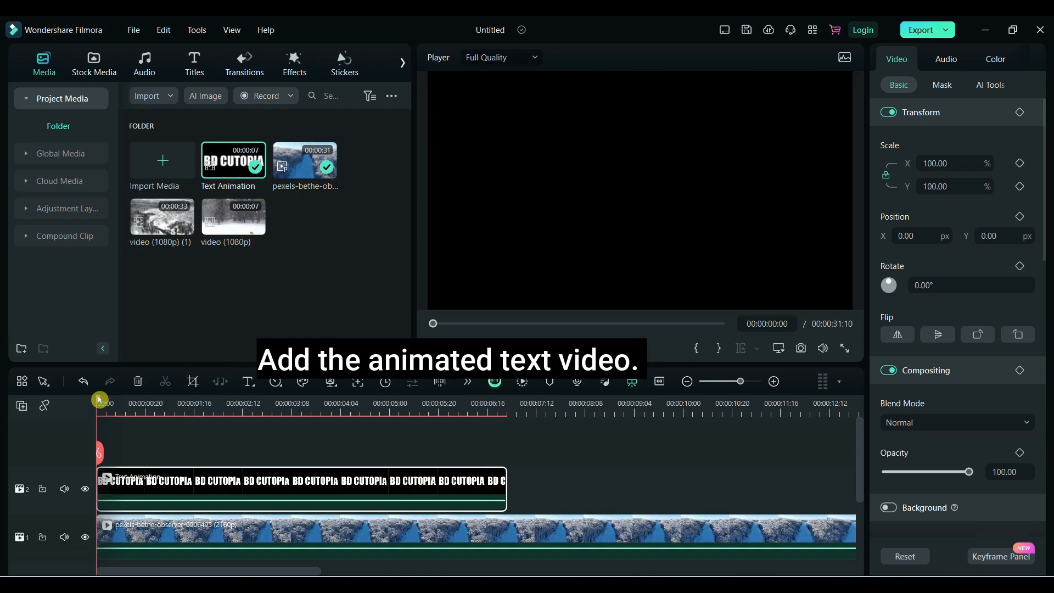
Step: Split the pexels-bethe-observer footage at 00:00:07:00, where Text Animation ends, delete the remainder and return the playhead to the start
{"action": "left_click_drag", "start_coordinate": [100, 399], "coordinate": [507, 415]}
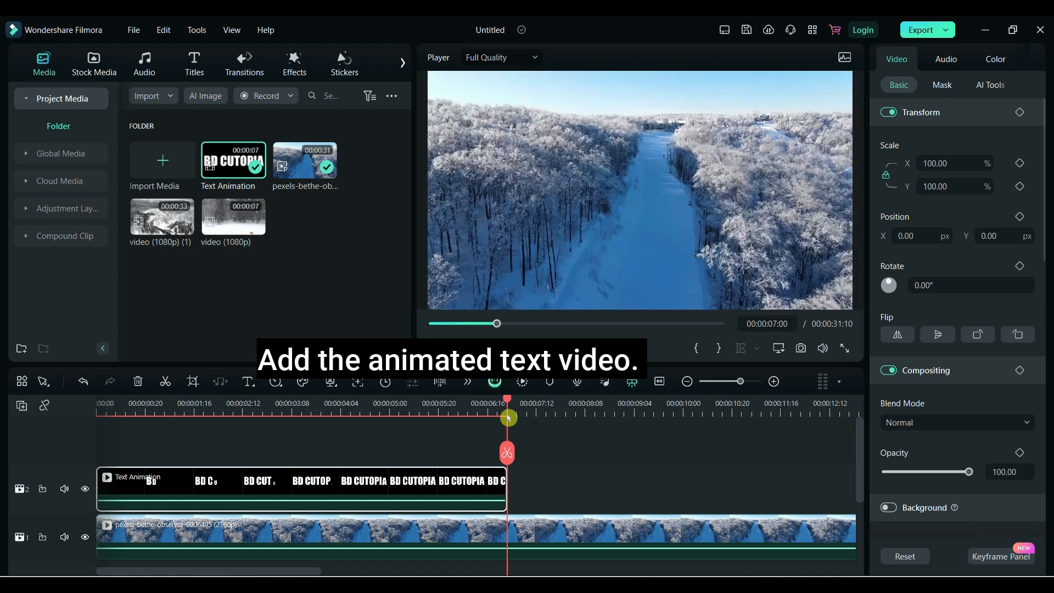
{"action": "left_click", "coordinate": [505, 453]}
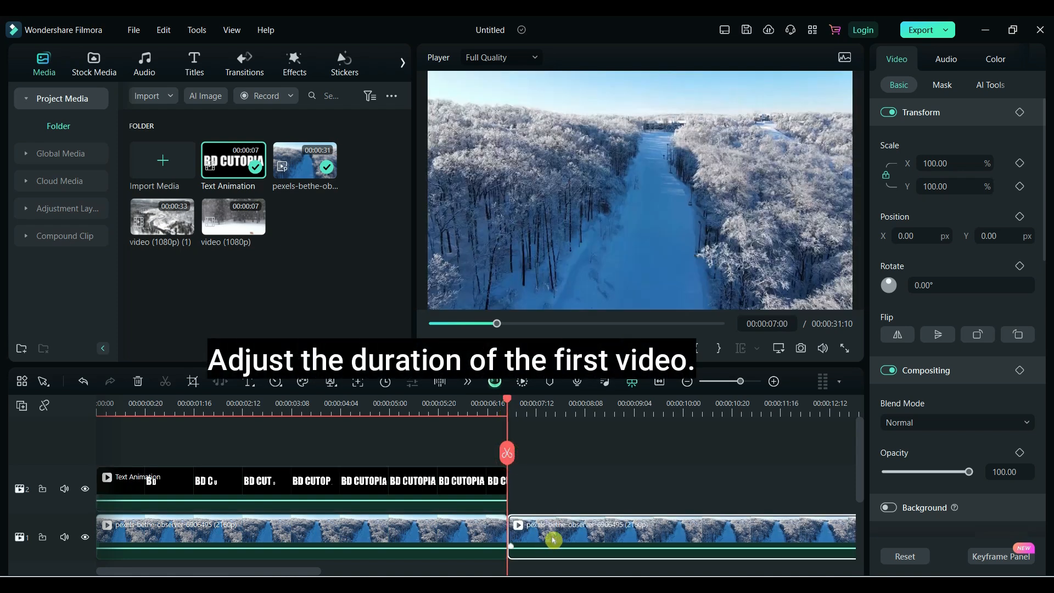
{"action": "key", "text": "Delete"}
{"action": "left_click", "coordinate": [507, 400]}
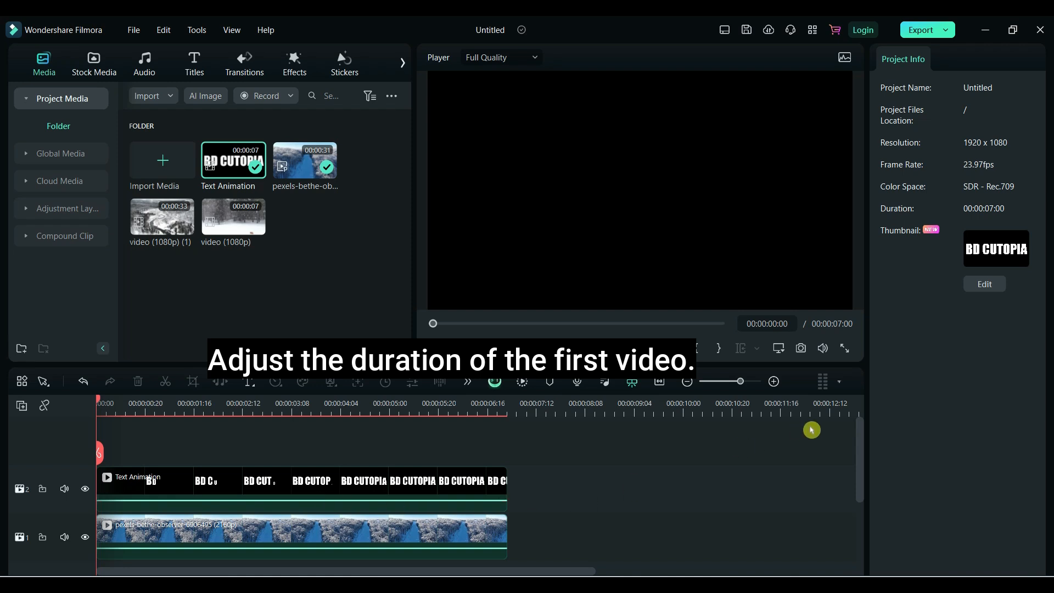
Step: Set the Text Animation clip's blend mode to Multiply, with the playhead at 00:00:04:21 where the full title shows
{"action": "scroll", "coordinate": [859, 445], "scroll_direction": "down", "scroll_amount": 2}
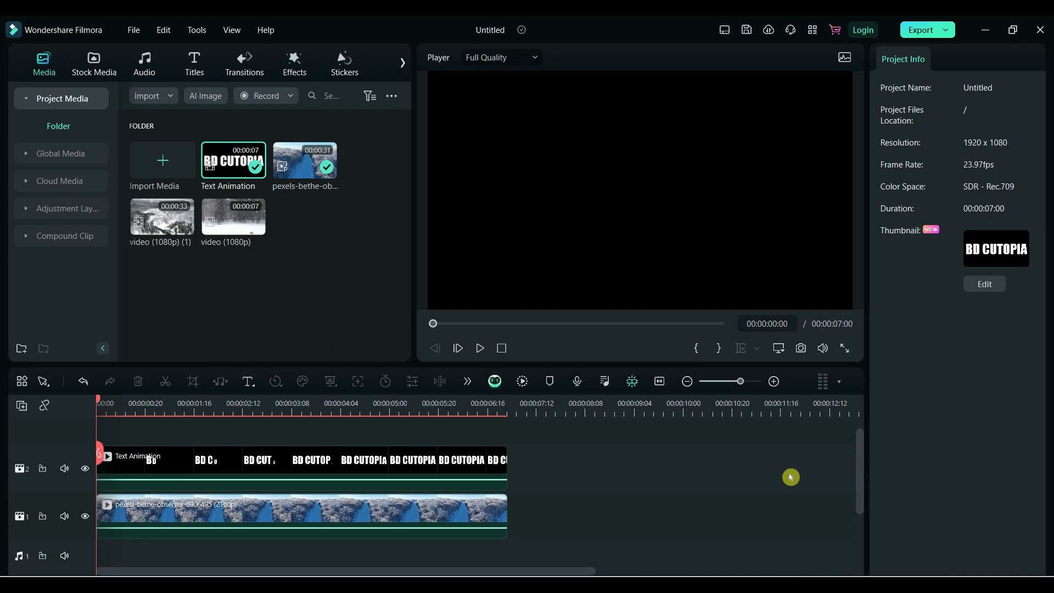
{"action": "left_click", "coordinate": [446, 477]}
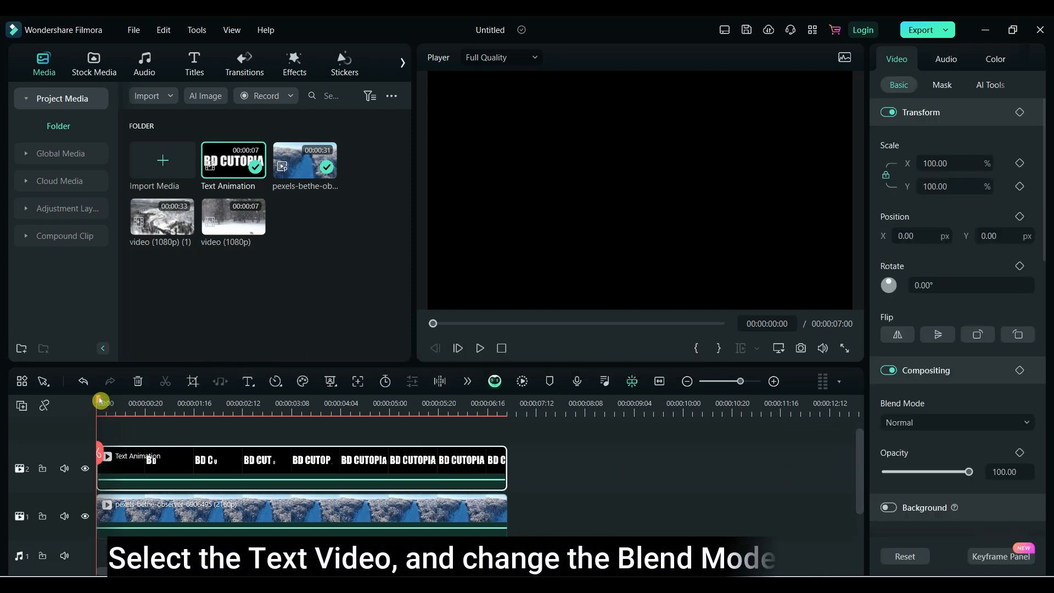
{"action": "left_click_drag", "start_coordinate": [99, 397], "coordinate": [383, 410]}
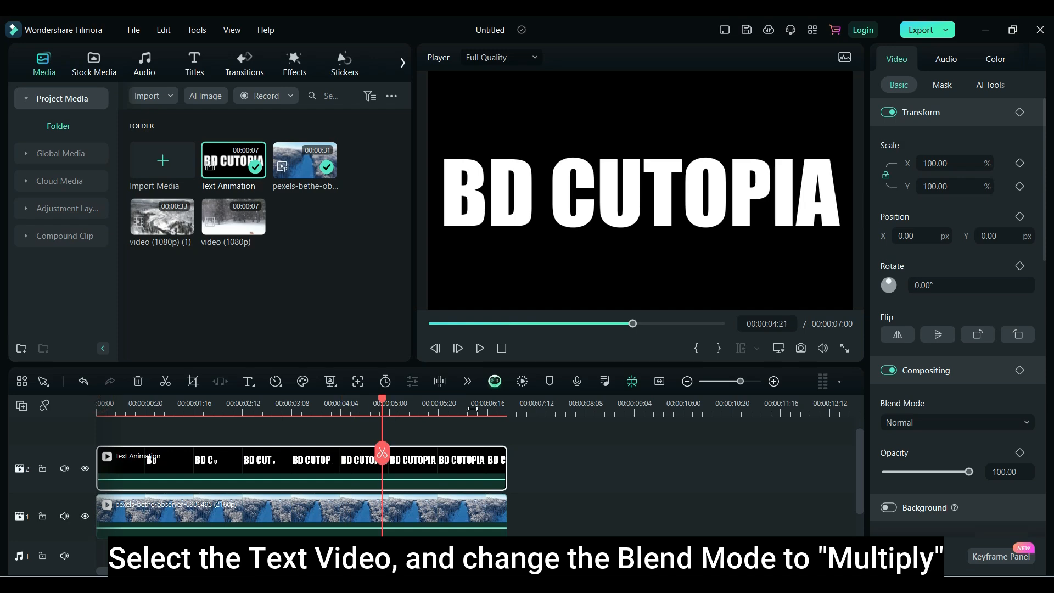
{"action": "left_click_drag", "start_coordinate": [1041, 242], "coordinate": [1050, 202]}
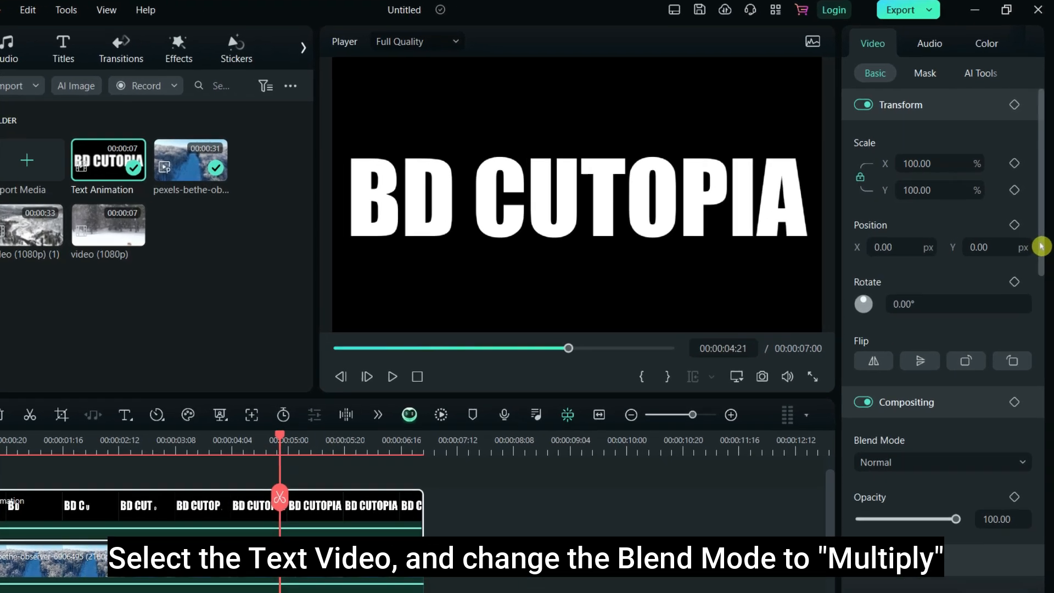
{"action": "left_click_drag", "start_coordinate": [1037, 252], "coordinate": [1048, 324]}
{"action": "left_click_drag", "start_coordinate": [1044, 396], "coordinate": [1044, 401]}
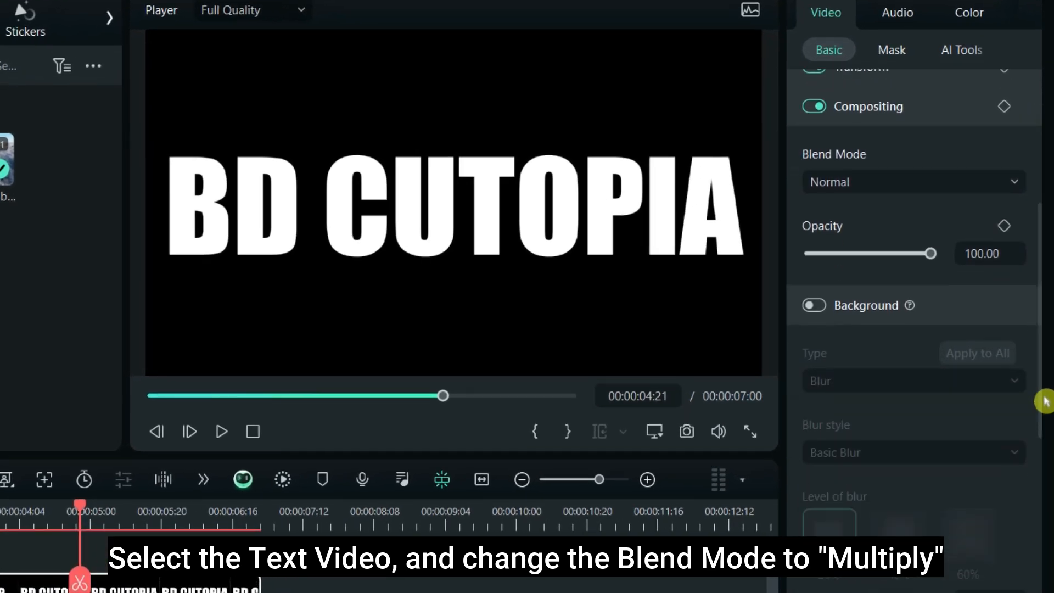
{"action": "left_click", "coordinate": [1014, 187]}
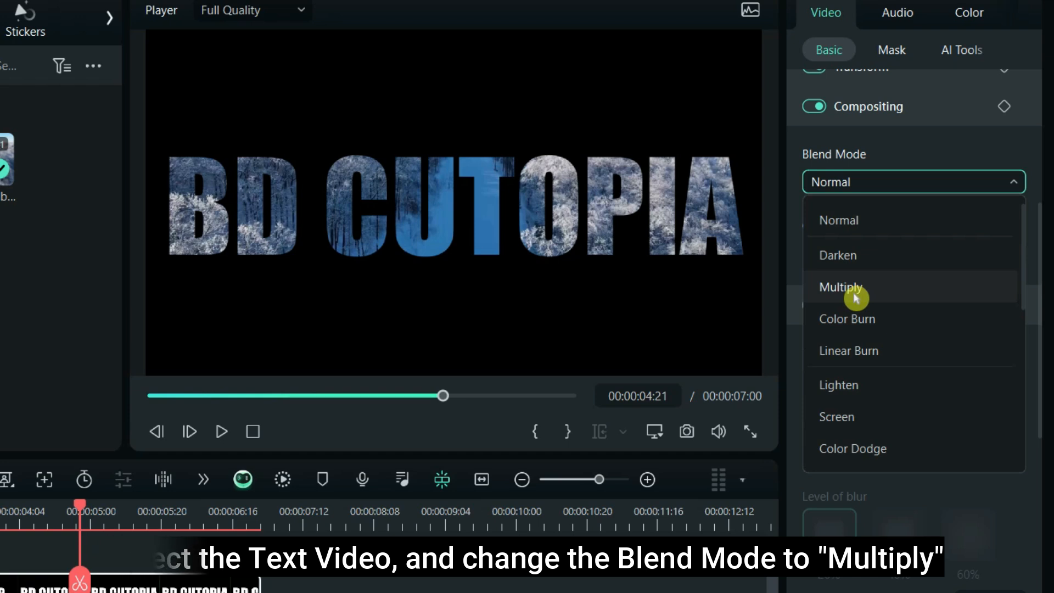
{"action": "left_click", "coordinate": [856, 296]}
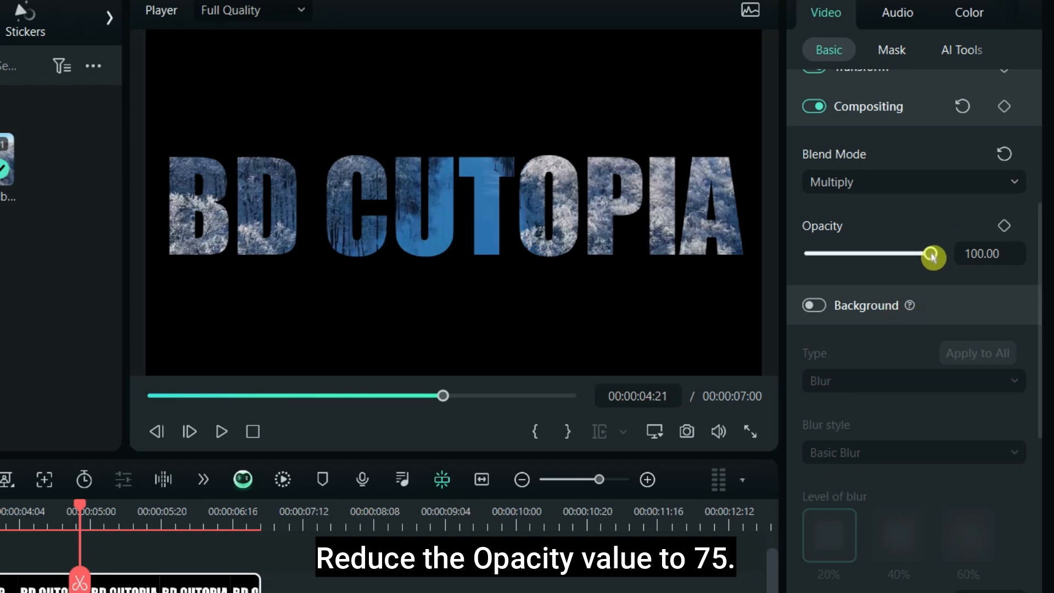
Step: Reduce the Text Animation clip's opacity to 73 and scrub through the timeline to preview the blended title
{"action": "left_click_drag", "start_coordinate": [933, 256], "coordinate": [900, 254]}
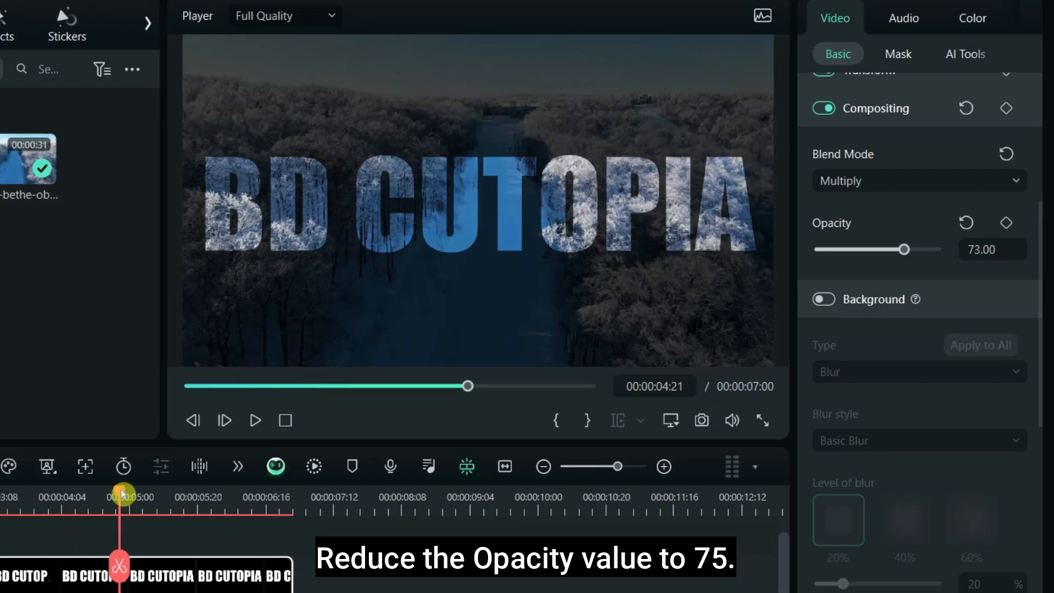
{"action": "left_click_drag", "start_coordinate": [81, 500], "coordinate": [0, 570]}
{"action": "left_click_drag", "start_coordinate": [87, 443], "coordinate": [507, 486]}
Step: Replace the pexels-bethe-observer footage under the title with video (1080p) at the timeline start and scrub through it to preview
{"action": "left_click", "coordinate": [457, 528]}
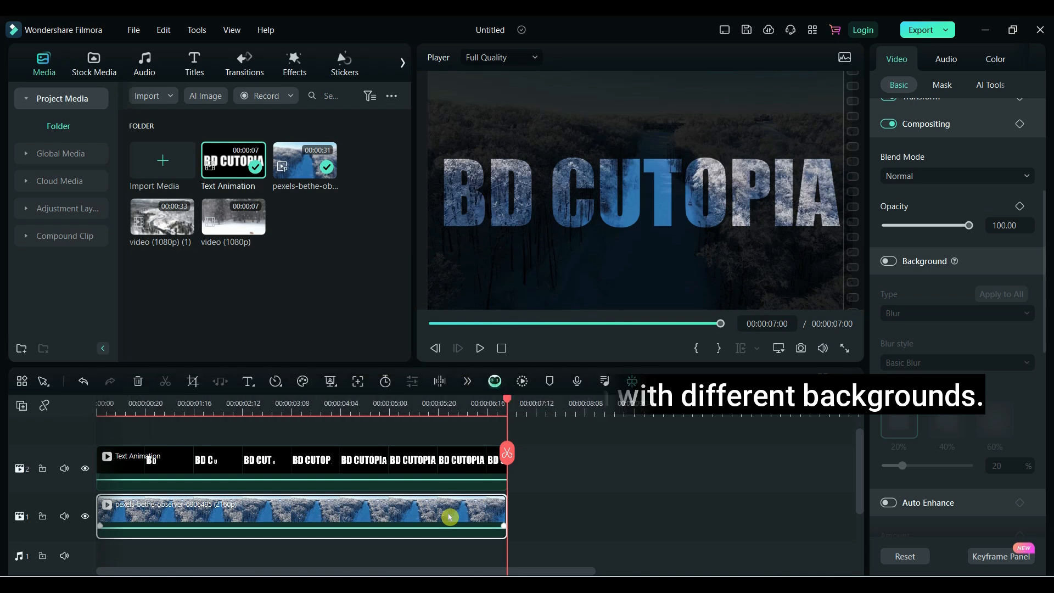
{"action": "key", "text": "Delete"}
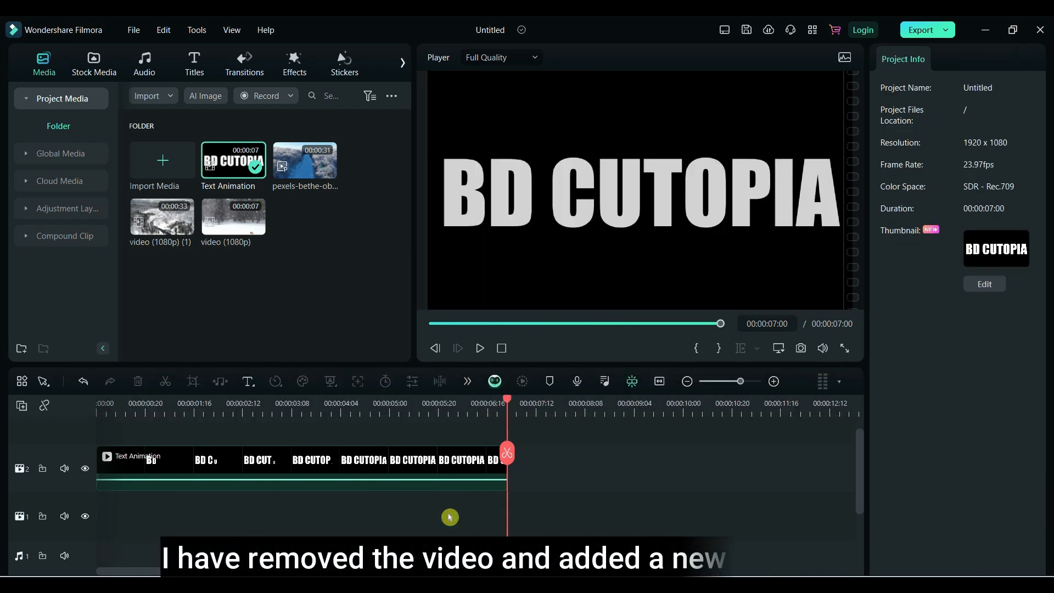
{"action": "left_click_drag", "start_coordinate": [509, 401], "coordinate": [167, 414]}
{"action": "key", "text": "Home"}
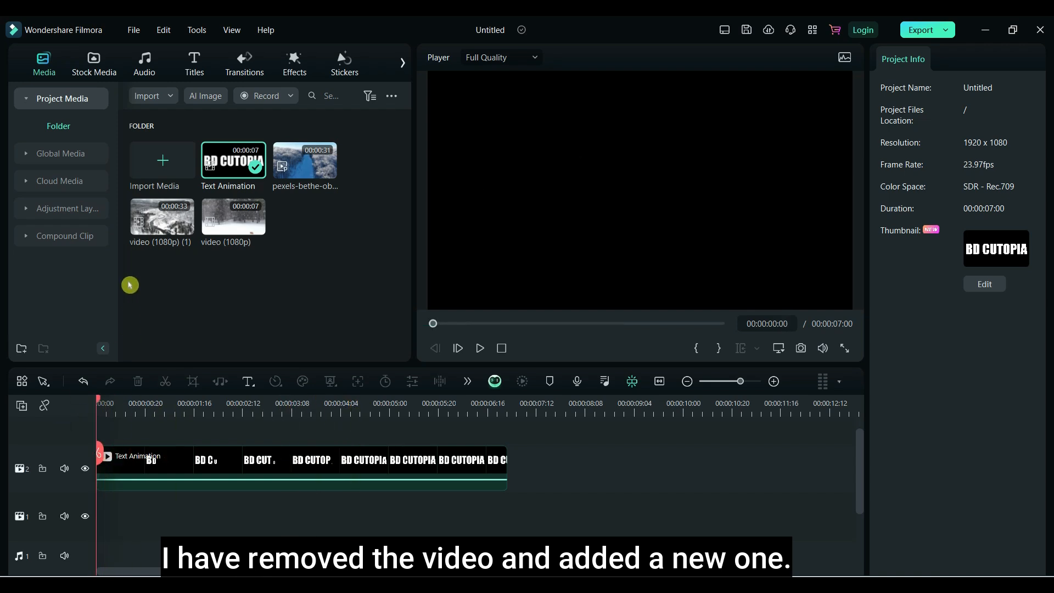
{"action": "left_click_drag", "start_coordinate": [219, 228], "coordinate": [85, 537]}
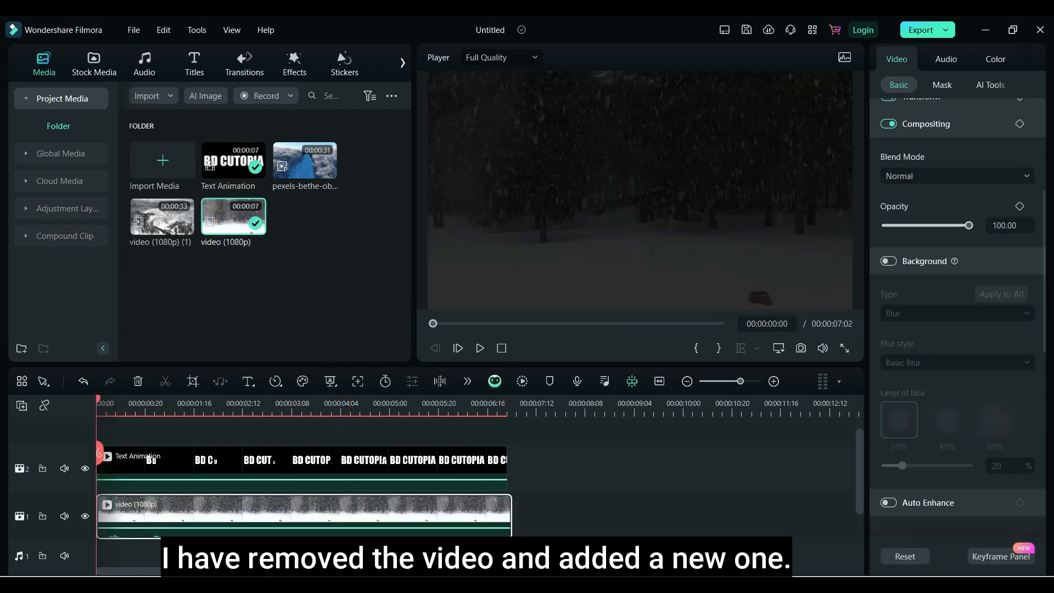
{"action": "left_click_drag", "start_coordinate": [98, 403], "coordinate": [460, 415]}
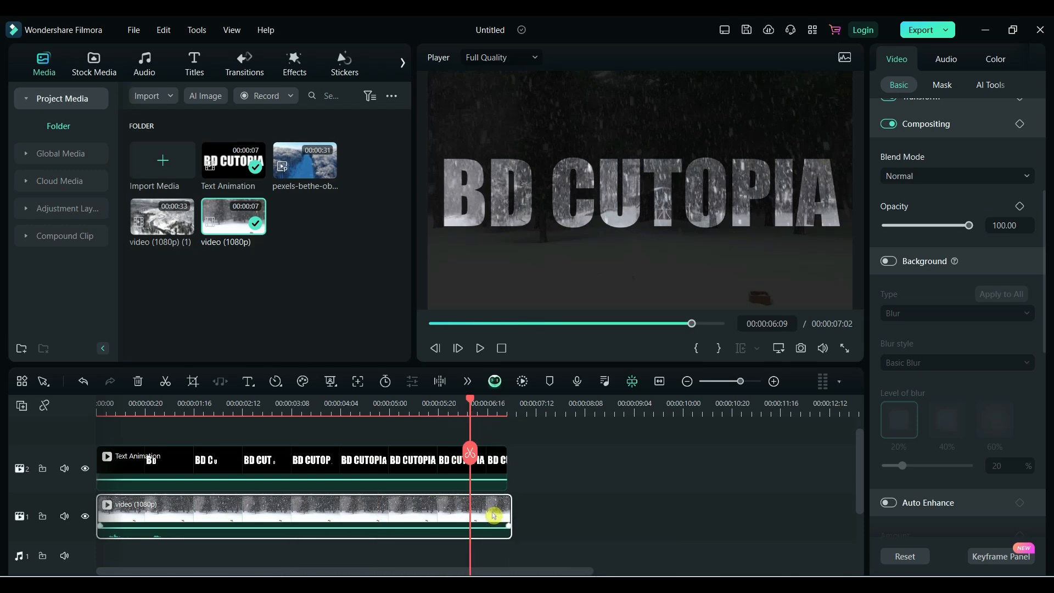
Step: Delete video (1080p), place the full pexels-bethe-observer footage beneath Text Animation at the start, and put the playhead at 00:00:07:00
{"action": "key", "text": "Delete"}
{"action": "left_click_drag", "start_coordinate": [277, 175], "coordinate": [137, 510]}
{"action": "left_click", "coordinate": [509, 417]}
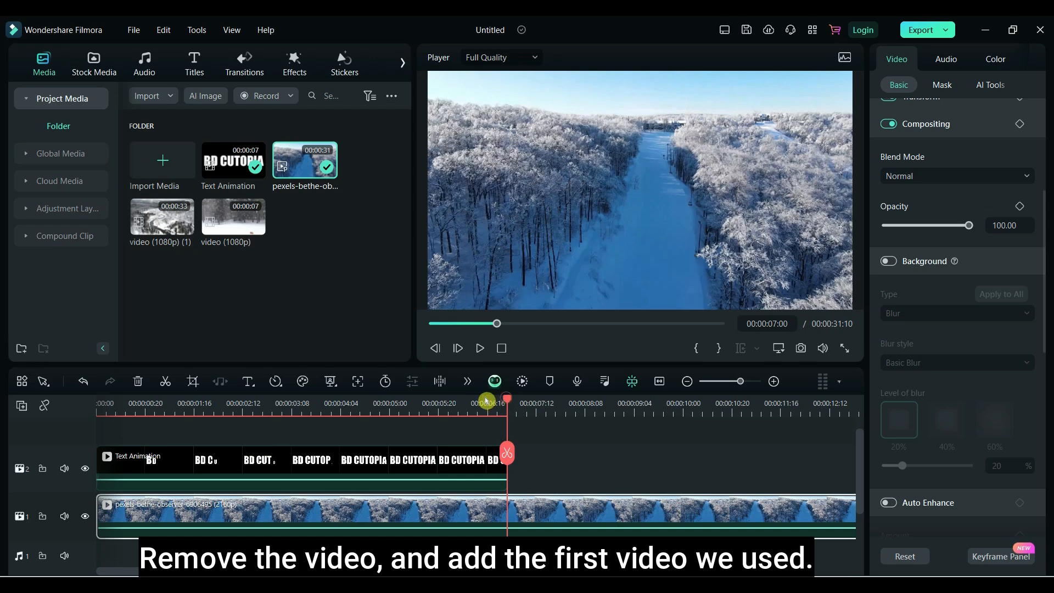
Step: Keyframe Text Animation's opacity at 00:00:04:18, fade it to 0 at 00:00:06:23, and return the playhead to the start
{"action": "left_click_drag", "start_coordinate": [486, 401], "coordinate": [375, 453]}
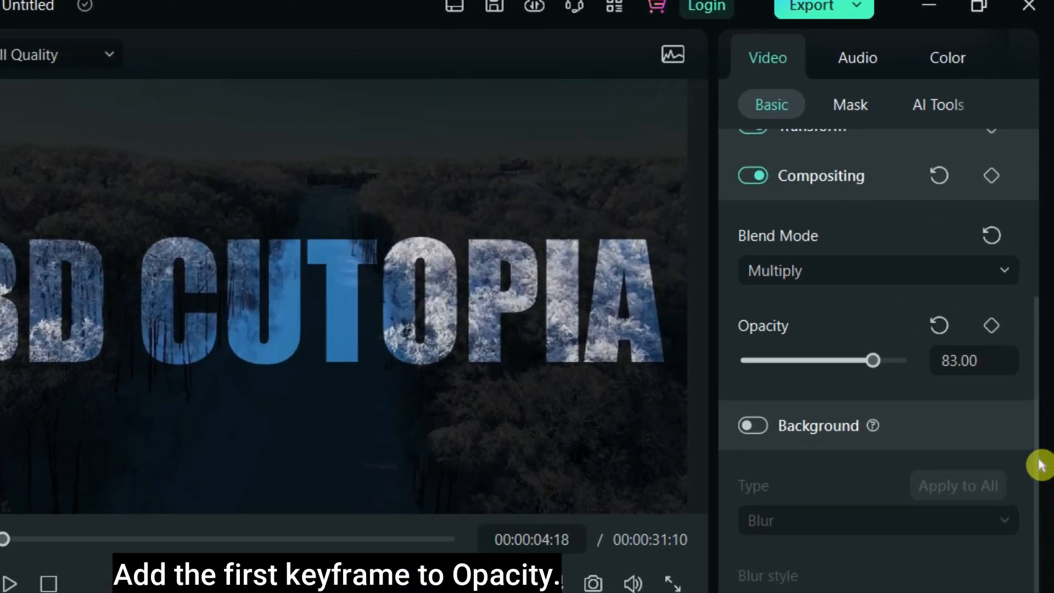
{"action": "left_click", "coordinate": [993, 326]}
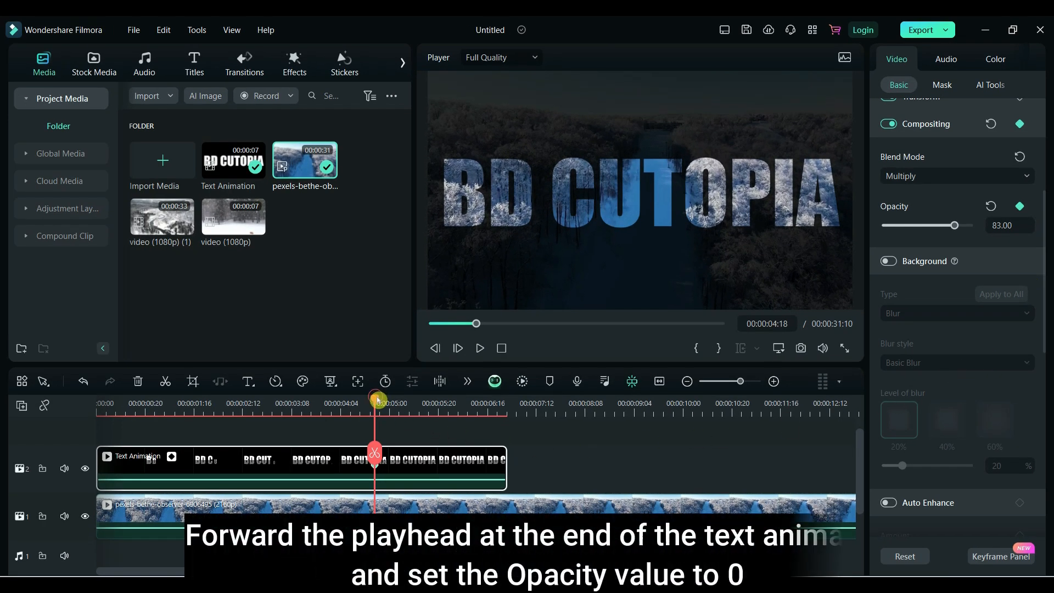
{"action": "left_click_drag", "start_coordinate": [375, 399], "coordinate": [505, 406]}
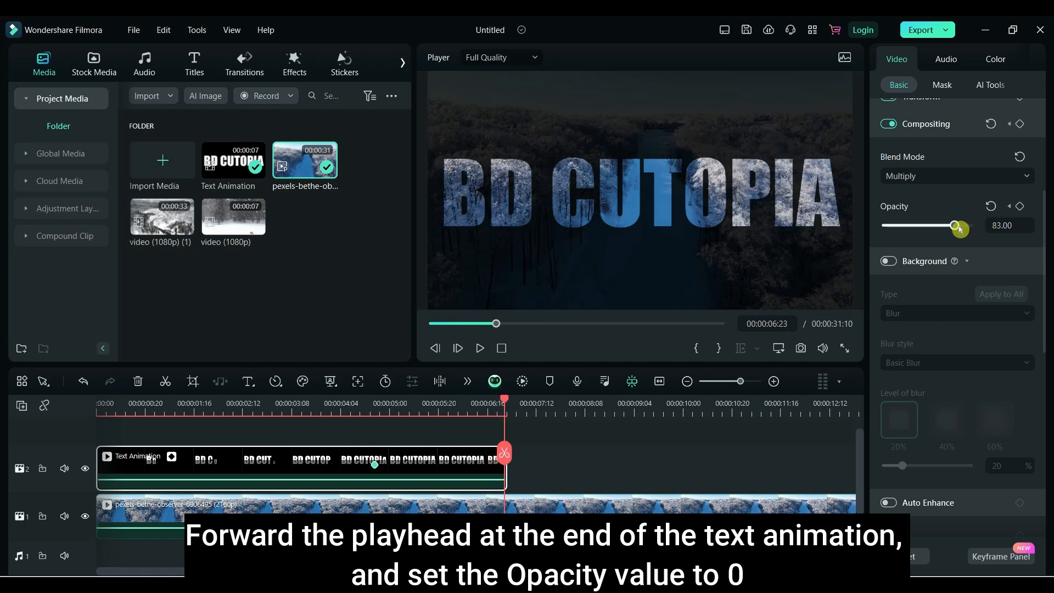
{"action": "left_click_drag", "start_coordinate": [944, 226], "coordinate": [878, 227]}
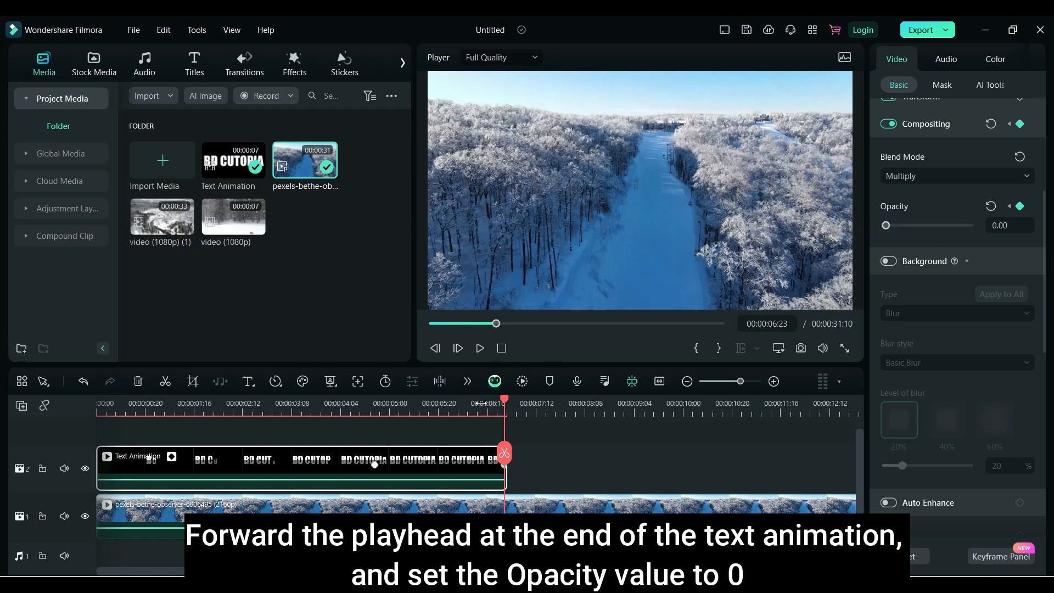
{"action": "left_click_drag", "start_coordinate": [503, 403], "coordinate": [75, 428]}
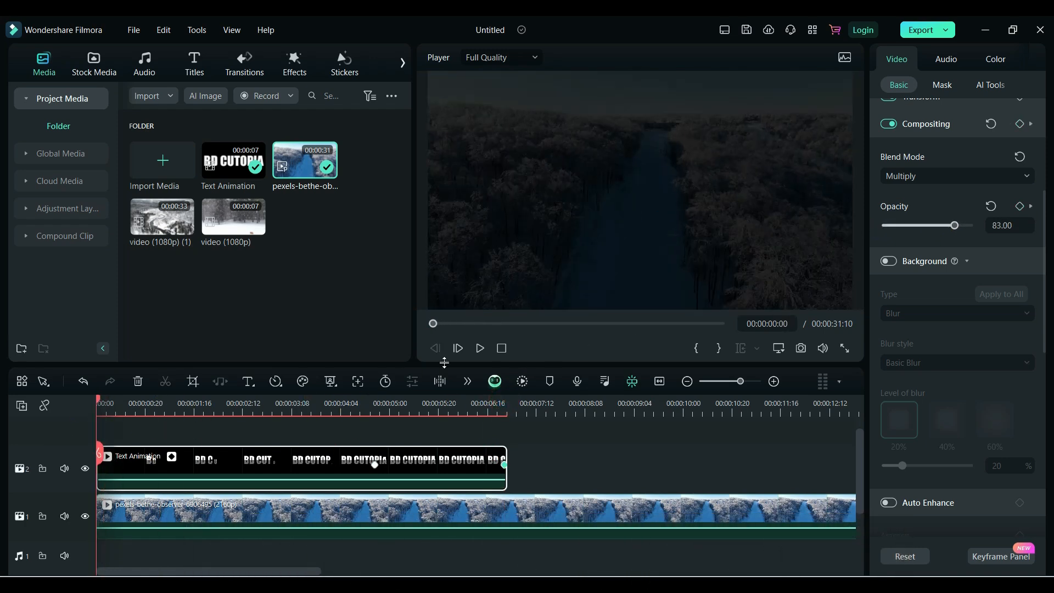